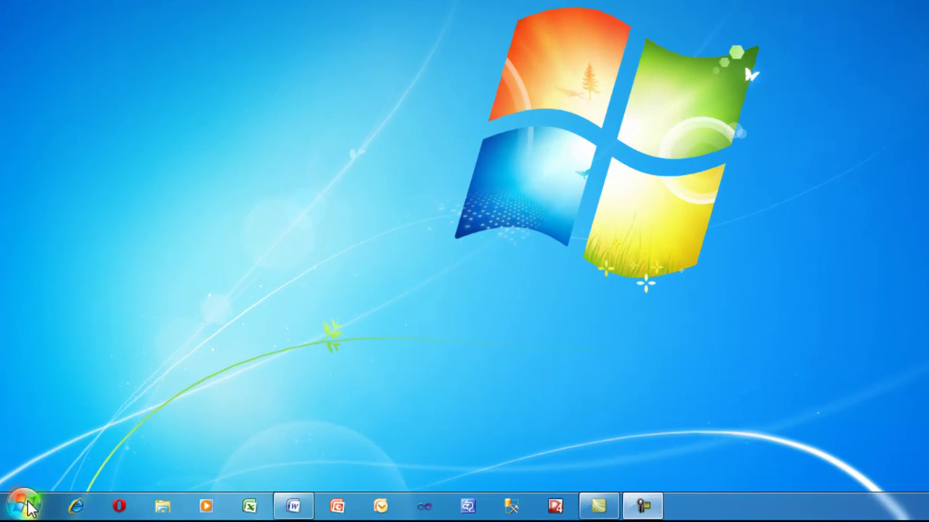
- Launch Calculator from the Start menu's frequently used programs list, then close it
{"action": "left_click", "coordinate": [24, 502]}
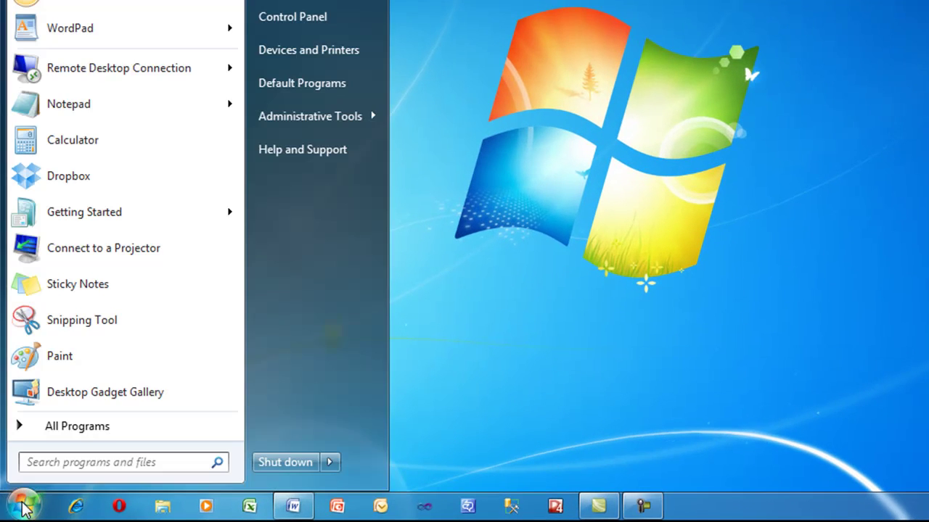
{"action": "left_click", "coordinate": [88, 149]}
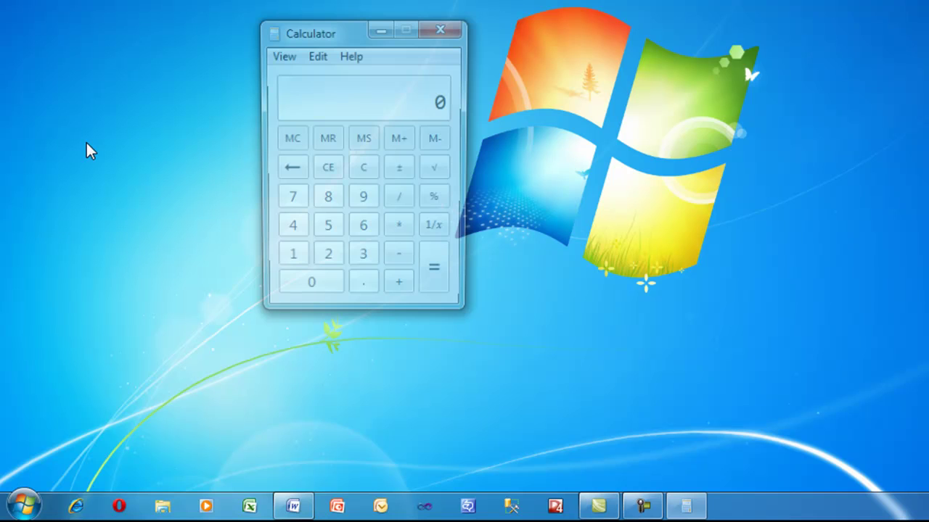
{"action": "key", "text": "alt+F4"}
- Open Calculator via Start > All Programs > Accessories, then close its window
{"action": "left_click", "coordinate": [29, 506]}
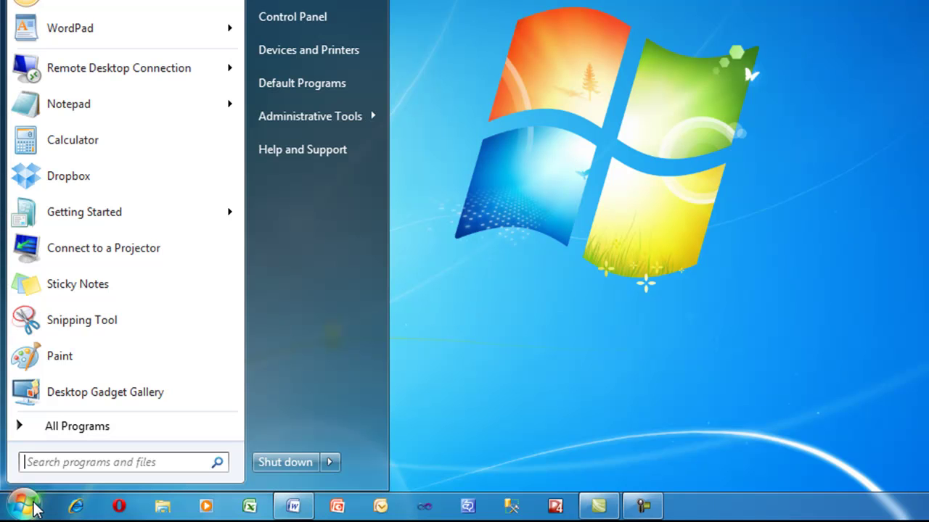
{"action": "left_click", "coordinate": [88, 433]}
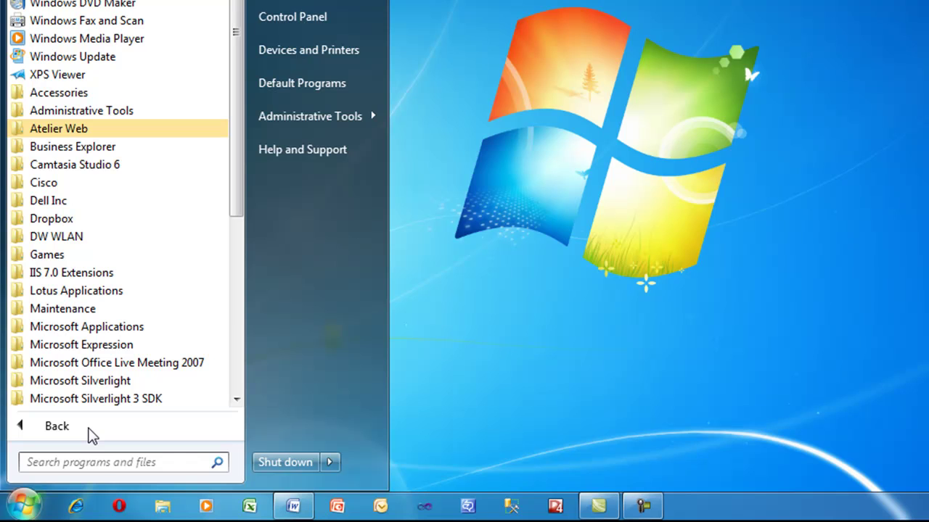
{"action": "mouse_move", "coordinate": [236, 151]}
{"action": "left_mouse_down"}
{"action": "mouse_move", "coordinate": [243, 246]}
{"action": "mouse_move", "coordinate": [234, 369]}
{"action": "mouse_move", "coordinate": [238, 145]}
{"action": "left_mouse_up"}
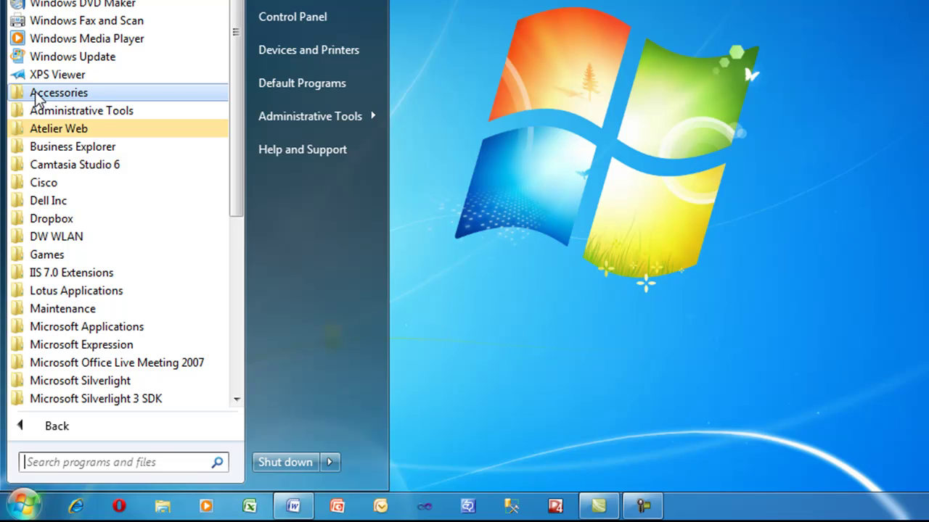
{"action": "left_click", "coordinate": [64, 99]}
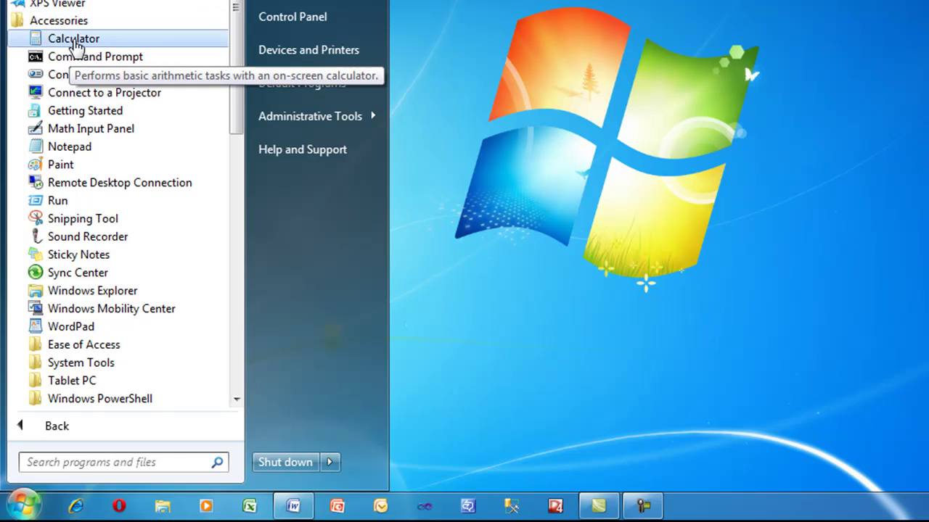
{"action": "left_click", "coordinate": [74, 45]}
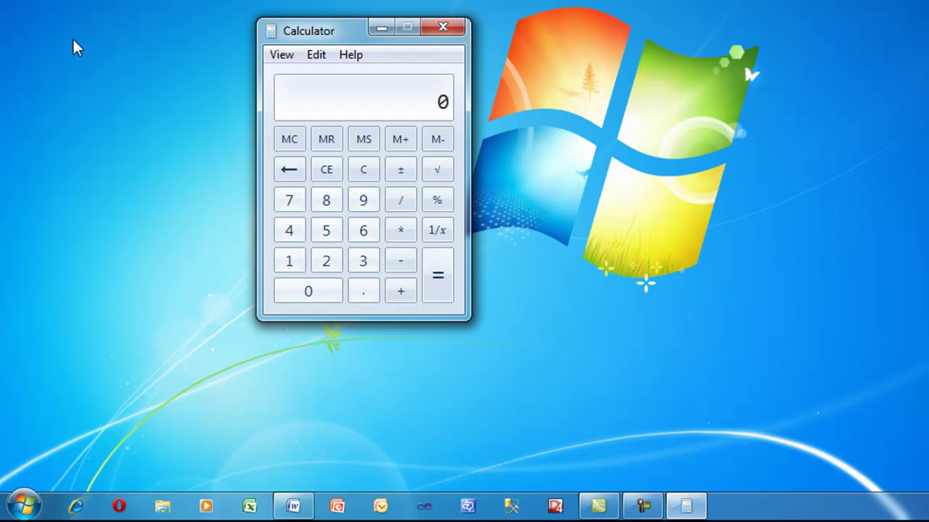
{"action": "left_click", "coordinate": [443, 27]}
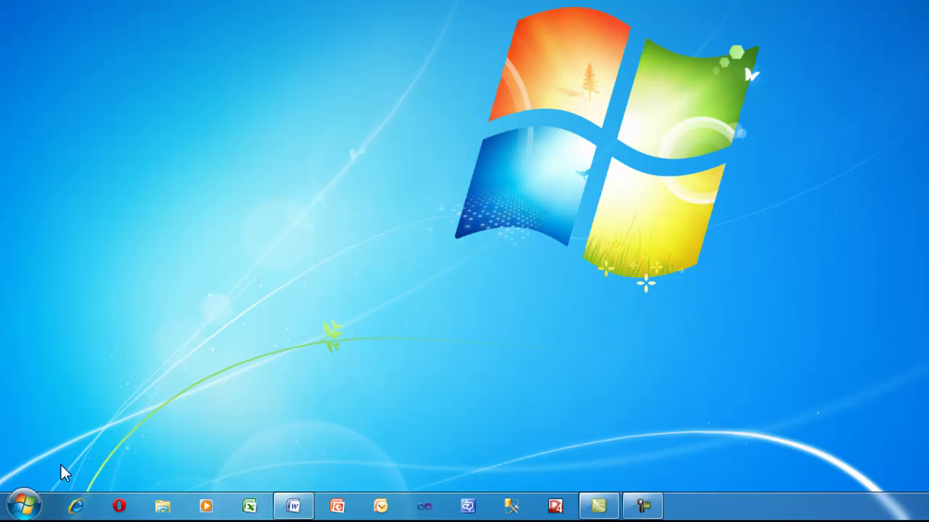
{"action": "left_click", "coordinate": [25, 506]}
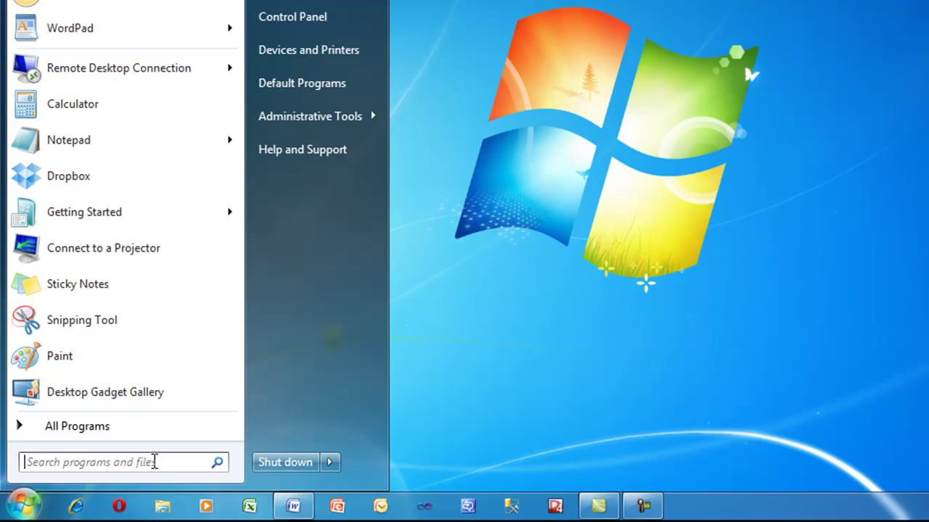
{"action": "type", "text": "calc"}
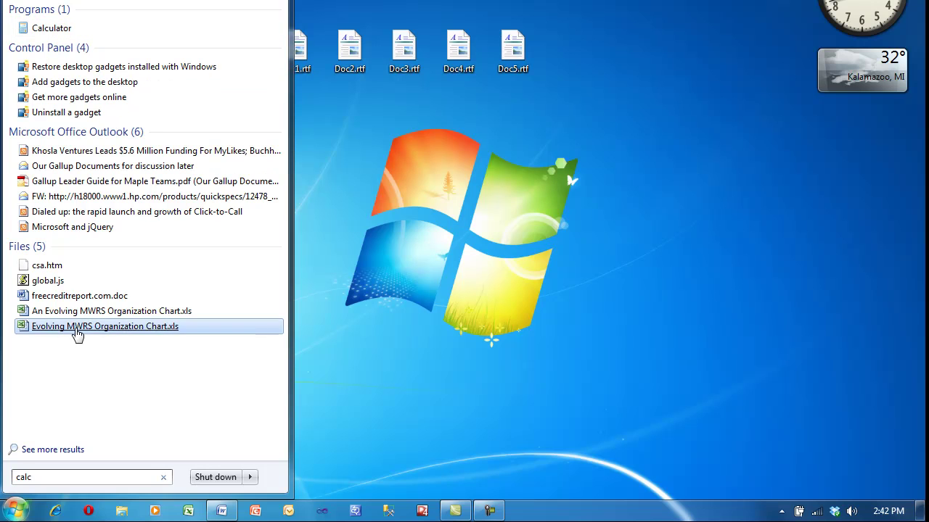
{"action": "left_click", "coordinate": [55, 33]}
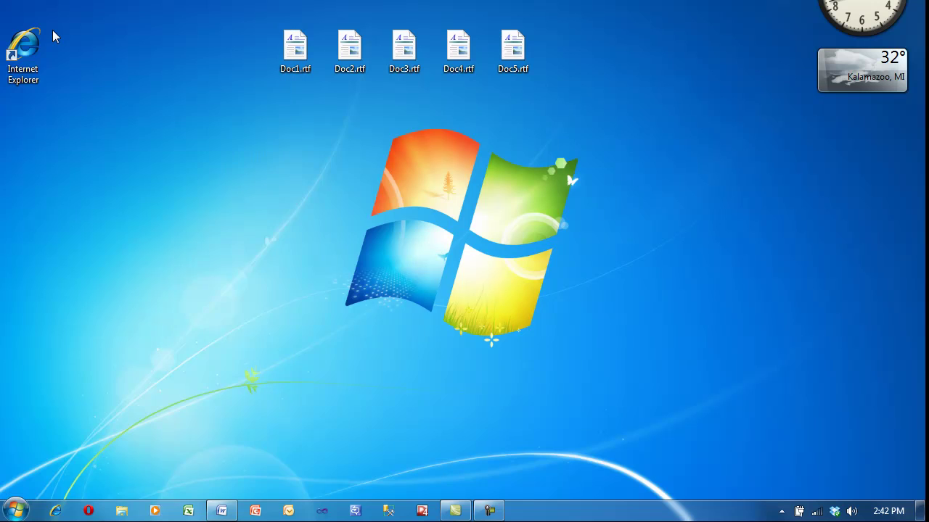
{"action": "left_click", "coordinate": [337, 145]}
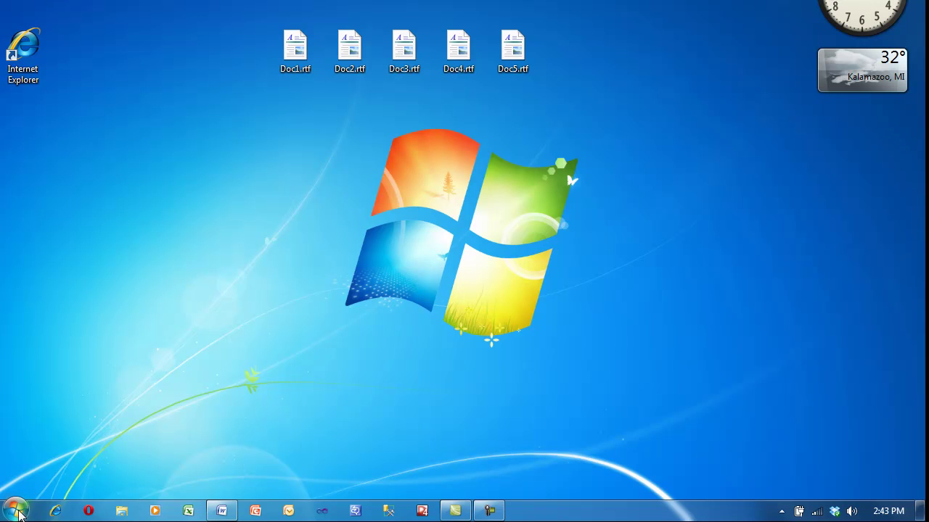
- Send Calculator from Accessories to the desktop as a shortcut, place it left of the logo, and launch it
{"action": "left_click", "coordinate": [15, 511]}
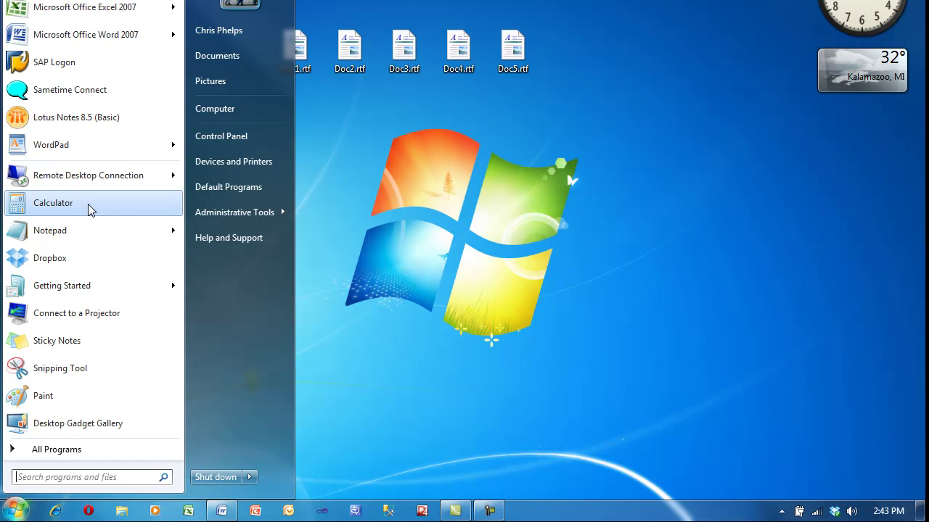
{"action": "left_click", "coordinate": [83, 452]}
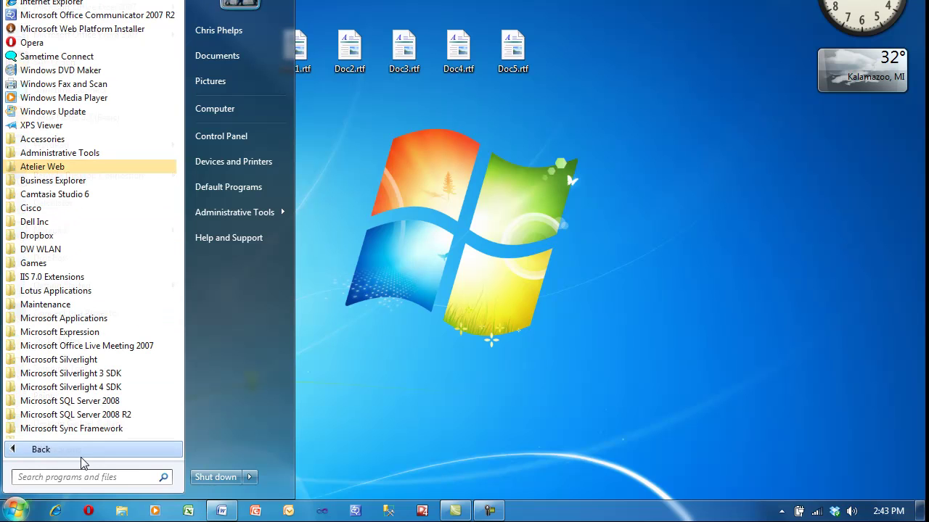
{"action": "left_click", "coordinate": [68, 143]}
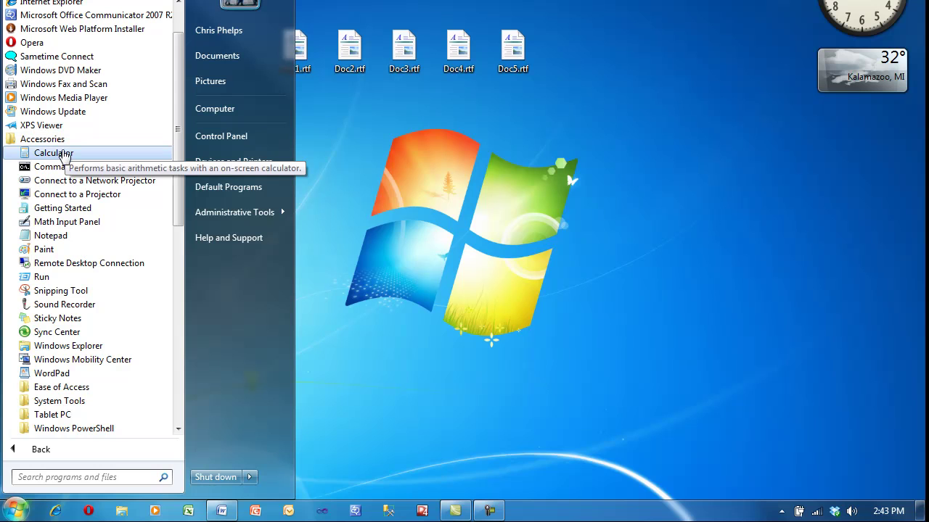
{"action": "right_click", "coordinate": [58, 157]}
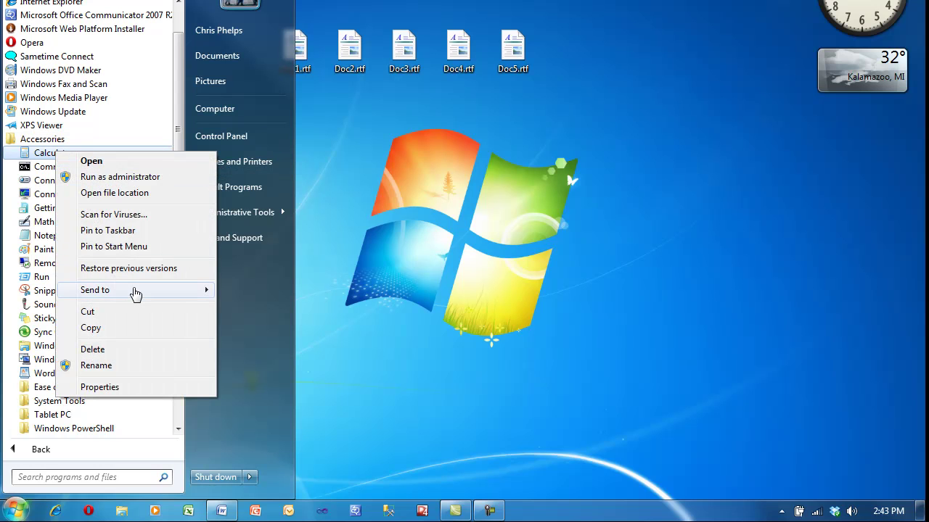
{"action": "mouse_move", "coordinate": [135, 291]}
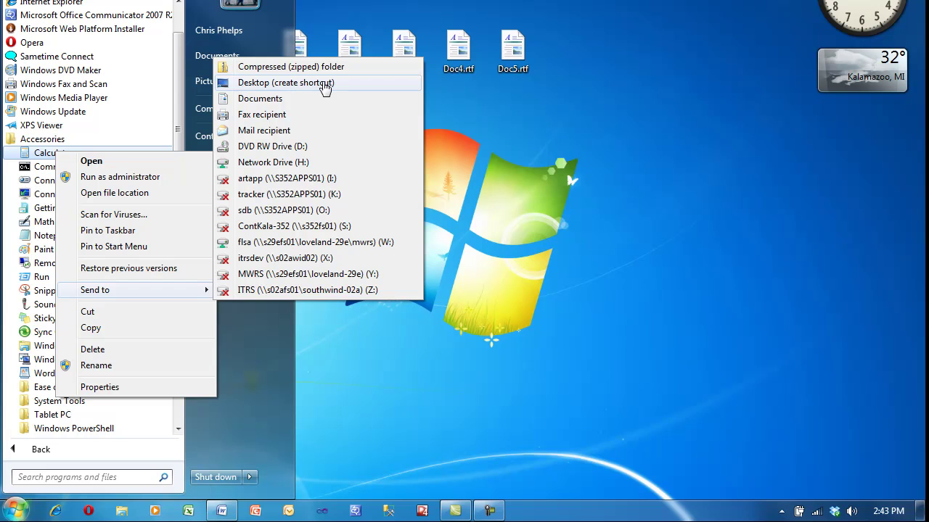
{"action": "left_click", "coordinate": [326, 86]}
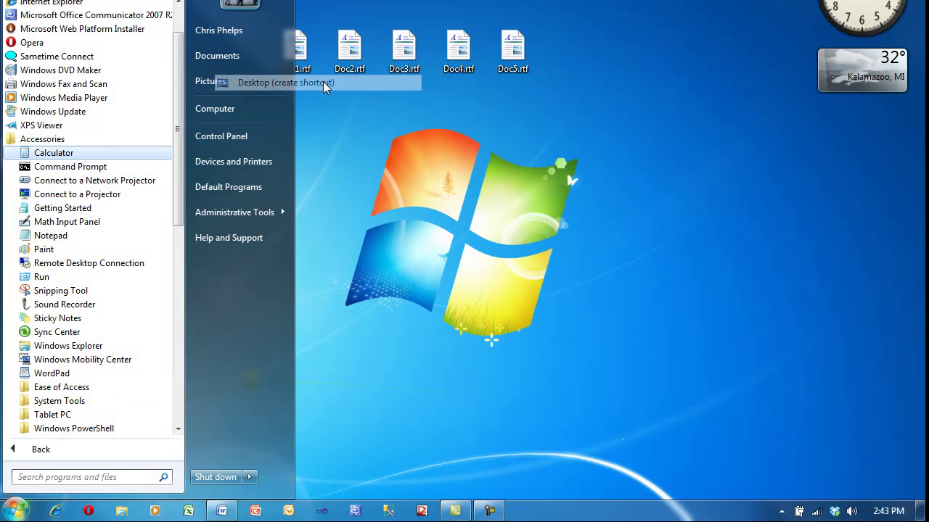
{"action": "left_click", "coordinate": [330, 116]}
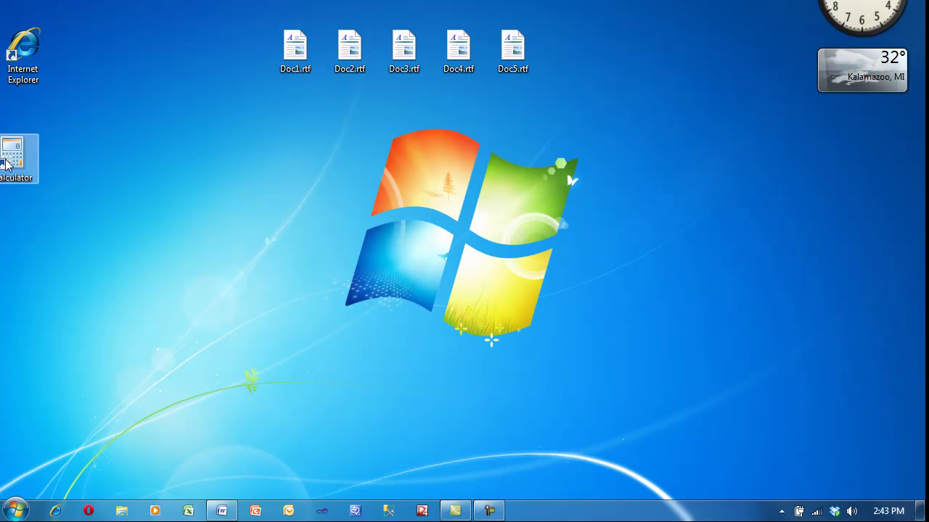
{"action": "left_click_drag", "start_coordinate": [11, 163], "coordinate": [204, 171]}
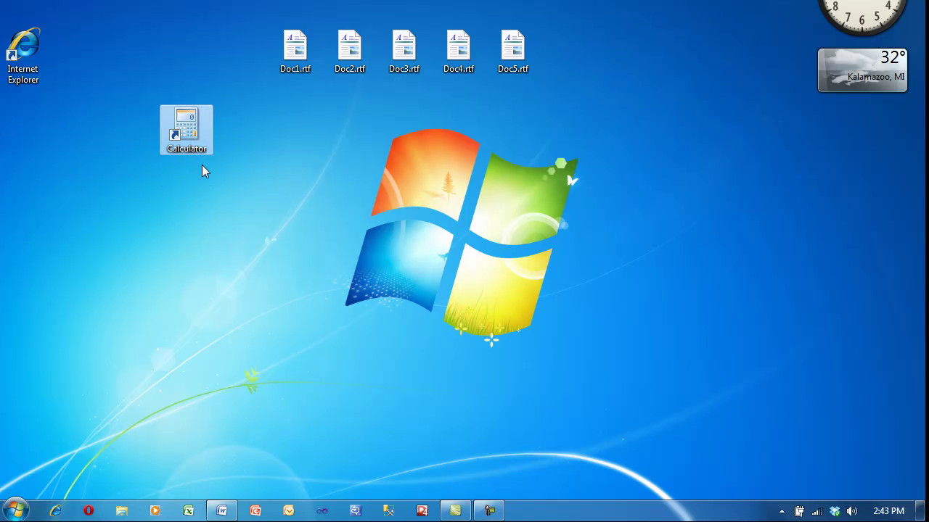
{"action": "double_click", "coordinate": [179, 129]}
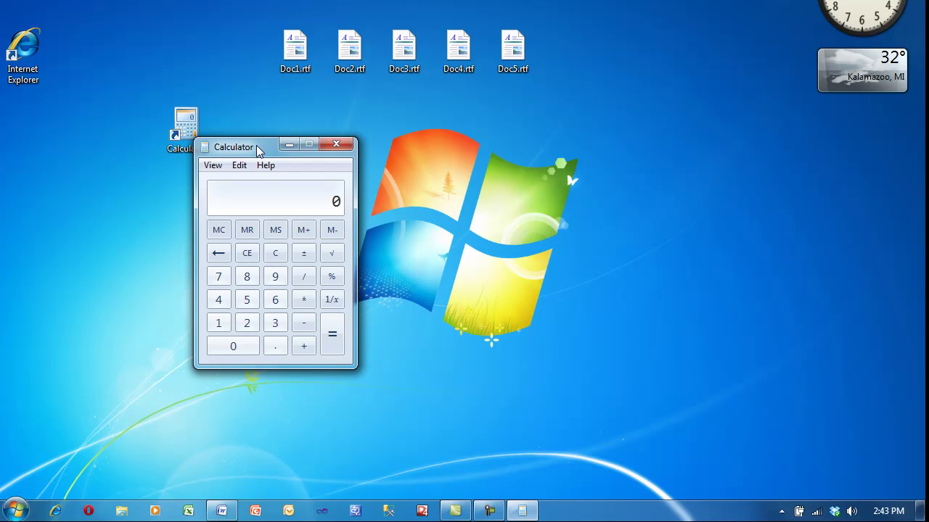
- Close Calculator, drag its desktop shortcut onto the taskbar to pin it, and launch it from there
{"action": "key", "text": "alt+F4"}
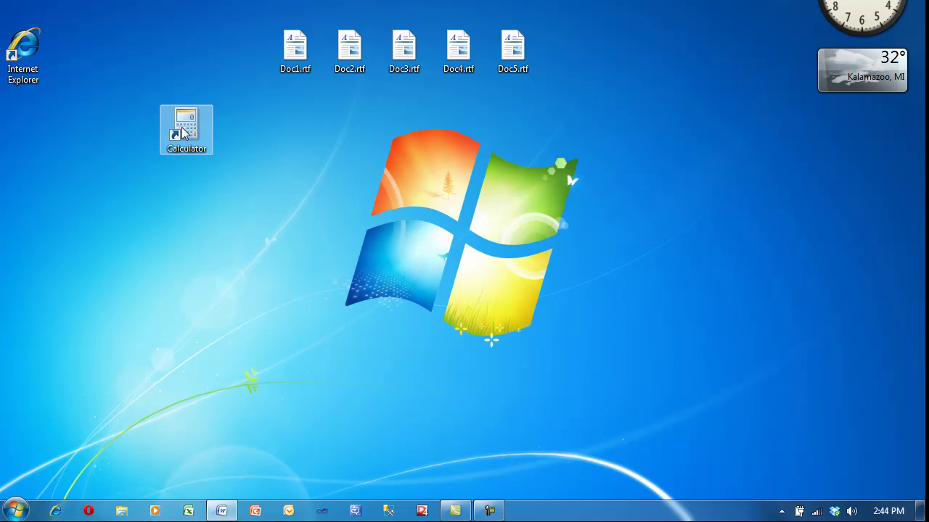
{"action": "left_click_drag", "start_coordinate": [183, 130], "coordinate": [429, 367]}
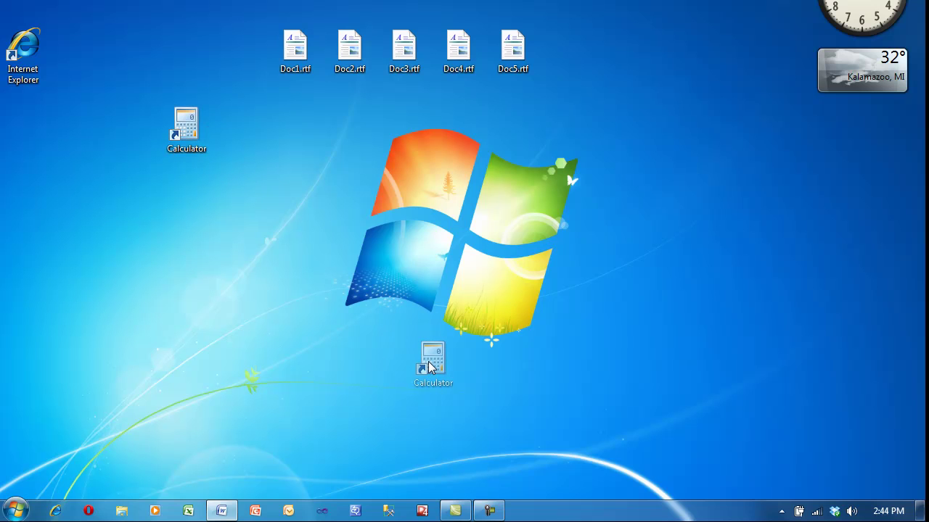
{"action": "left_click_drag", "start_coordinate": [429, 367], "coordinate": [527, 507]}
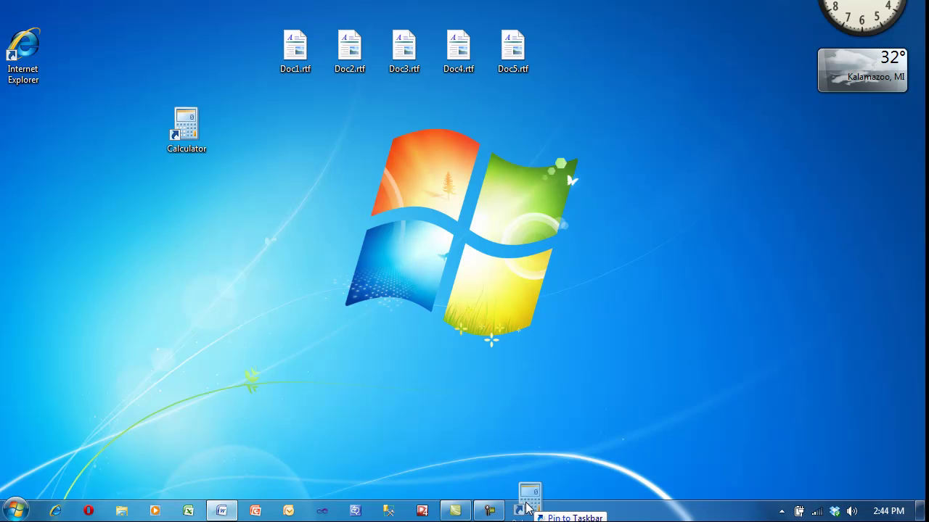
{"action": "left_click_drag", "start_coordinate": [527, 507], "coordinate": [527, 512]}
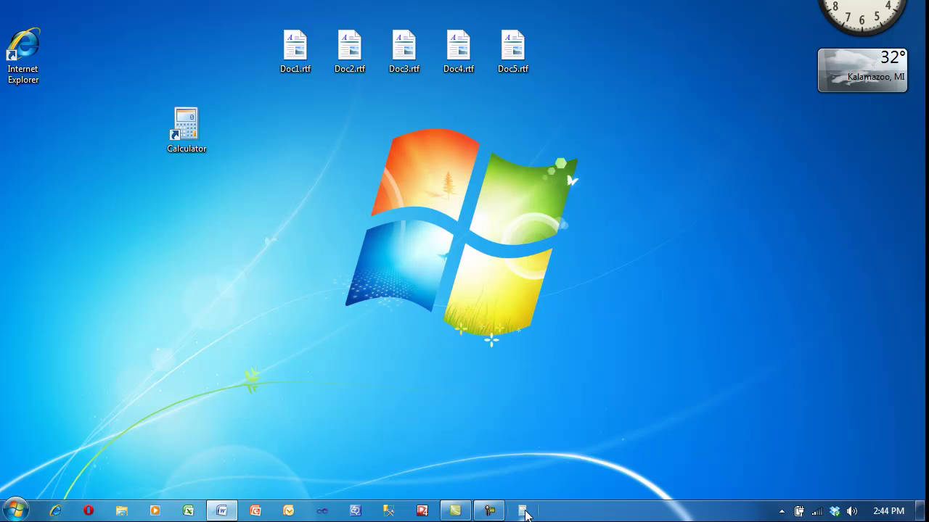
{"action": "left_click", "coordinate": [523, 512]}
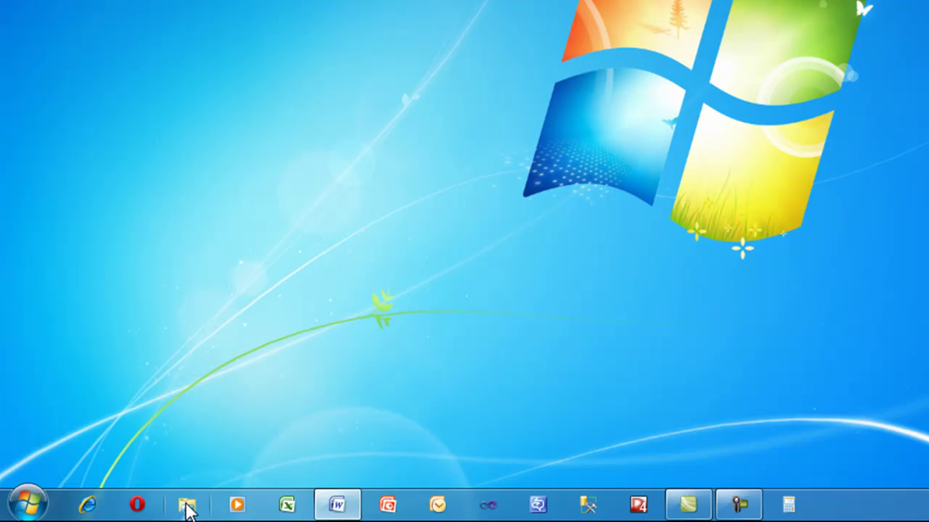
- Start Windows Explorer from Start > All Programs > Accessories
{"action": "left_click", "coordinate": [31, 506]}
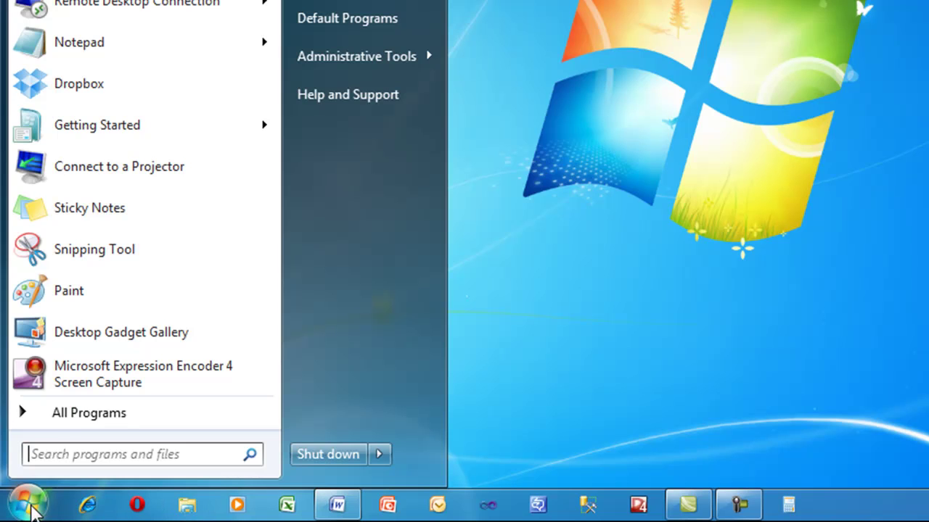
{"action": "left_click", "coordinate": [78, 413]}
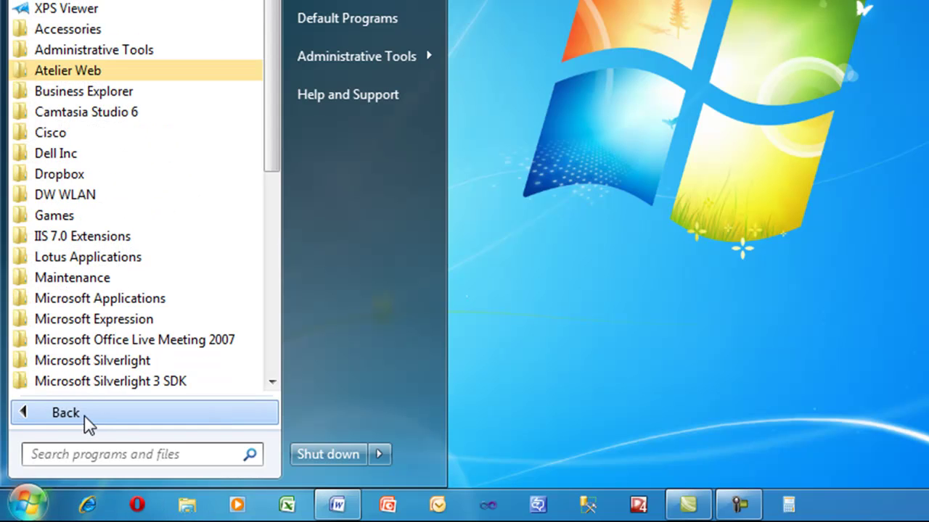
{"action": "left_click", "coordinate": [97, 32]}
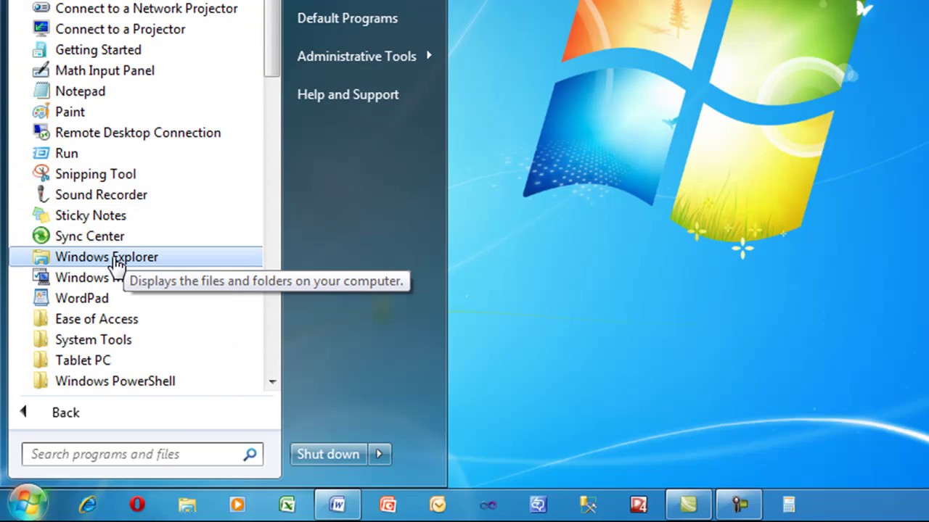
{"action": "left_click", "coordinate": [116, 259]}
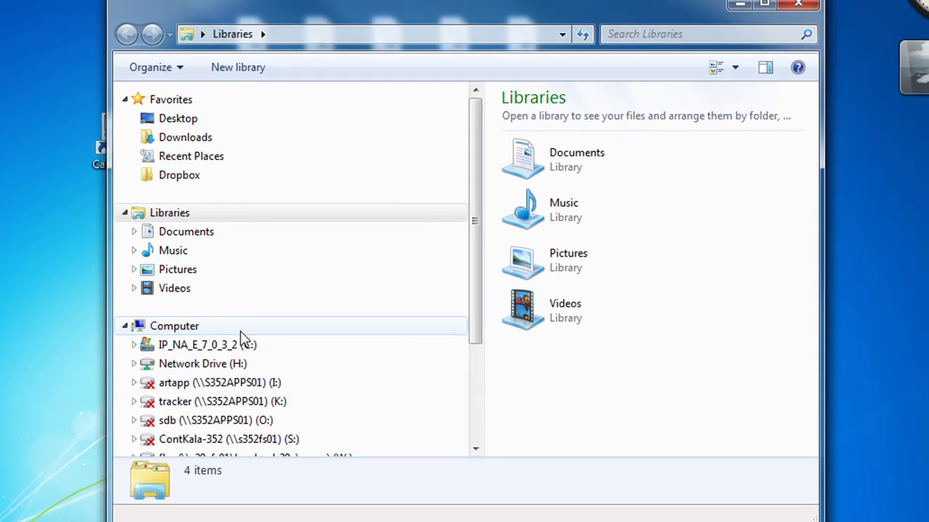
- In the navigation pane, expand C: and Windows and select the System32 folder
{"action": "left_click", "coordinate": [137, 344]}
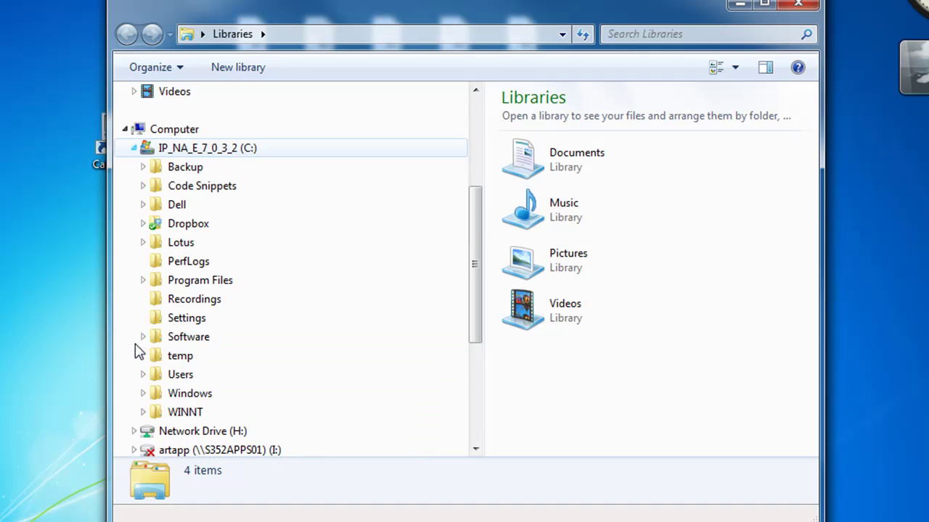
{"action": "left_click", "coordinate": [145, 392]}
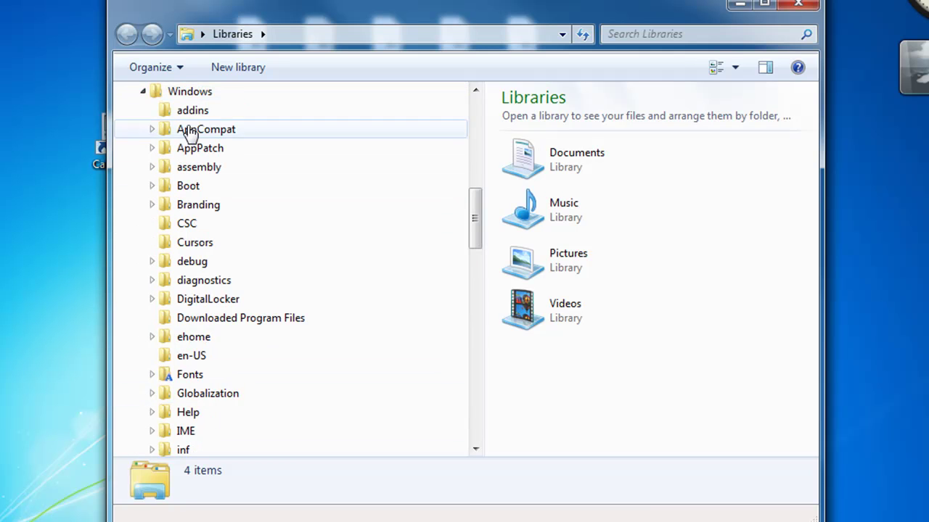
{"action": "scroll", "coordinate": [193, 106], "scroll_direction": "up", "scroll_amount": 5}
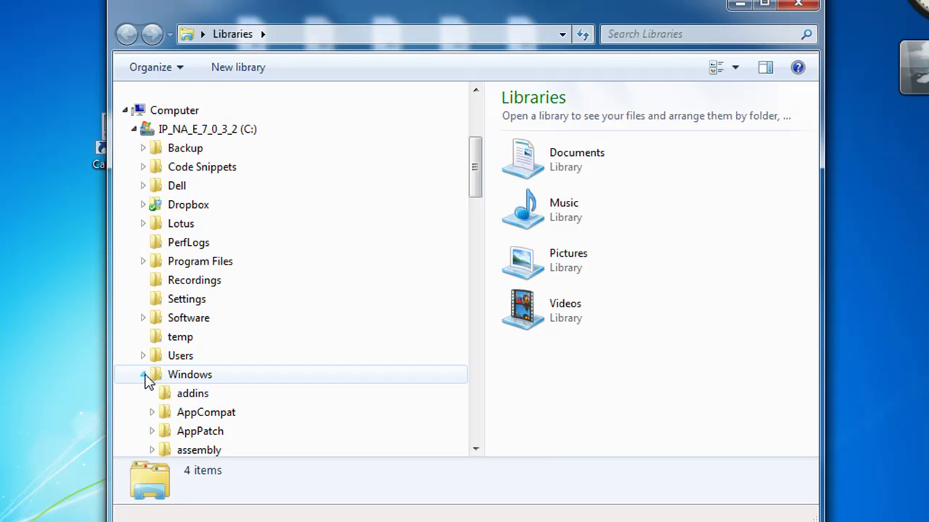
{"action": "scroll", "coordinate": [149, 376], "scroll_direction": "down", "scroll_amount": 6}
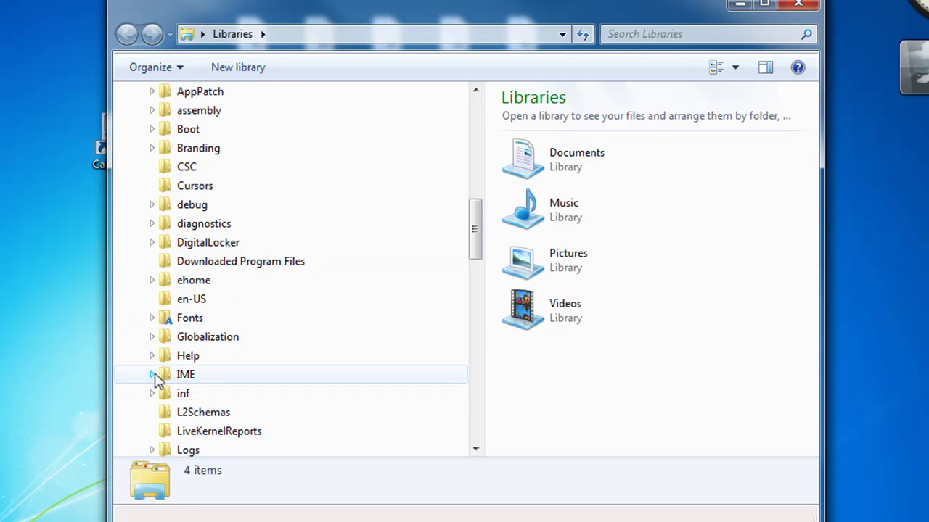
{"action": "scroll", "coordinate": [158, 380], "scroll_direction": "down", "scroll_amount": 9}
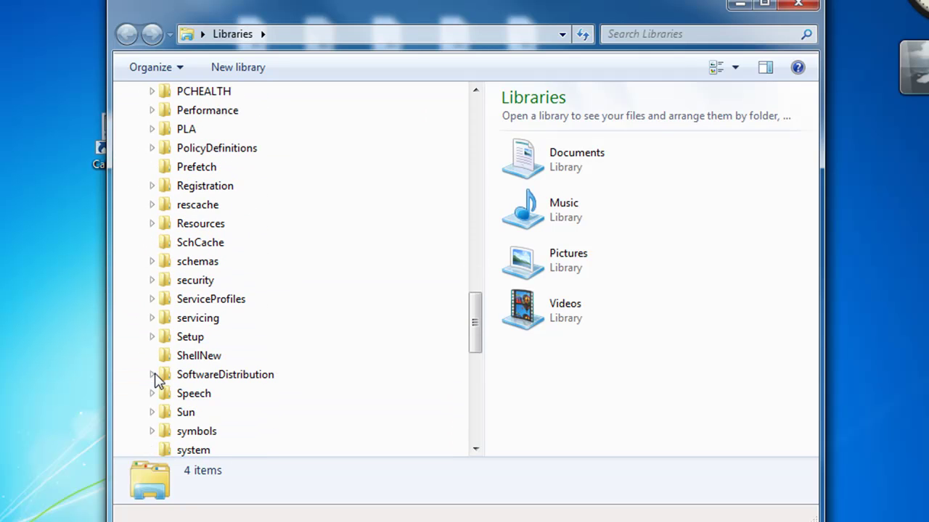
{"action": "scroll", "coordinate": [161, 379], "scroll_direction": "down", "scroll_amount": 1}
{"action": "left_click", "coordinate": [197, 414]}
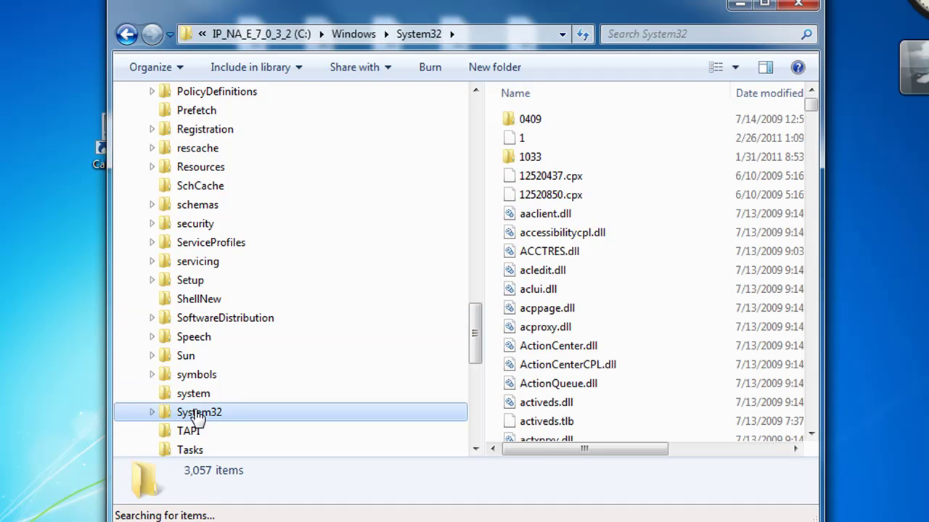
- Scroll the System32 file list down to calc.exe and run it to launch Calculator
{"action": "left_click", "coordinate": [813, 206]}
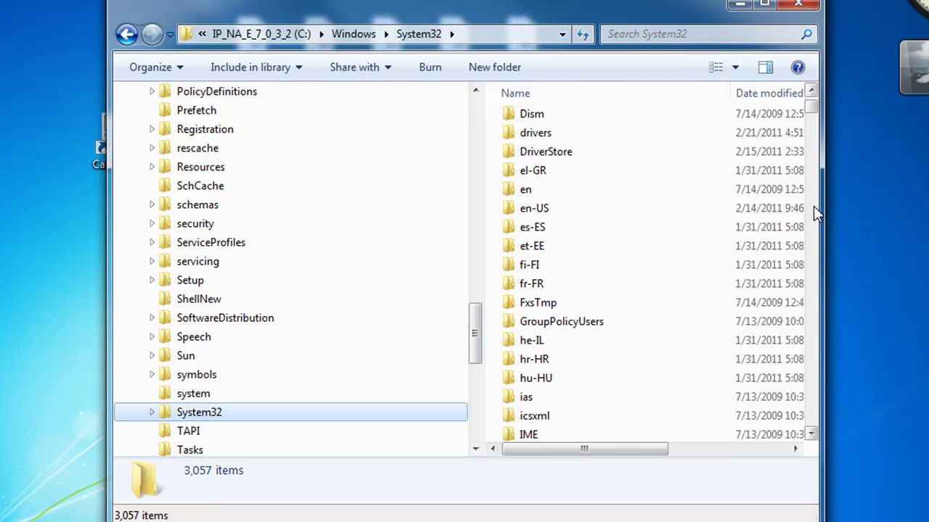
{"action": "left_click", "coordinate": [814, 206]}
{"action": "left_click", "coordinate": [813, 206]}
{"action": "left_click", "coordinate": [813, 206]}
{"action": "left_click", "coordinate": [813, 206]}
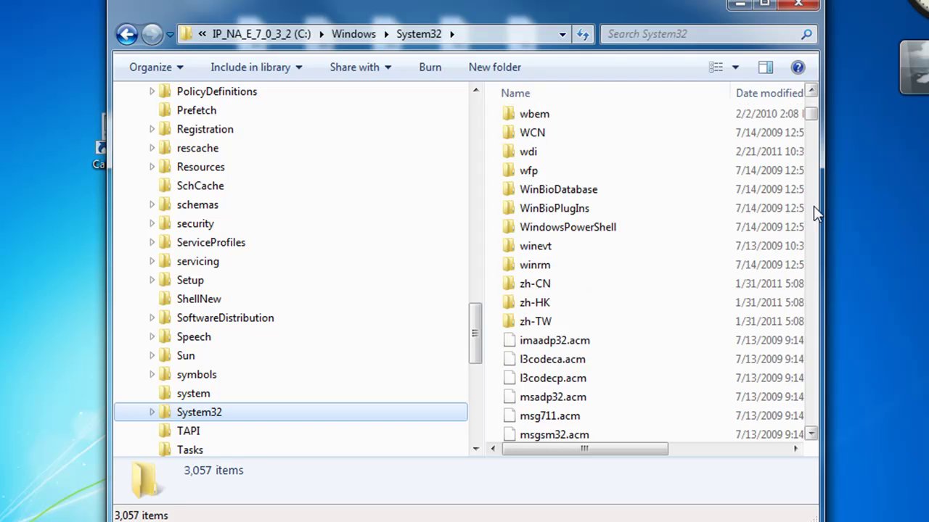
{"action": "left_click", "coordinate": [814, 206]}
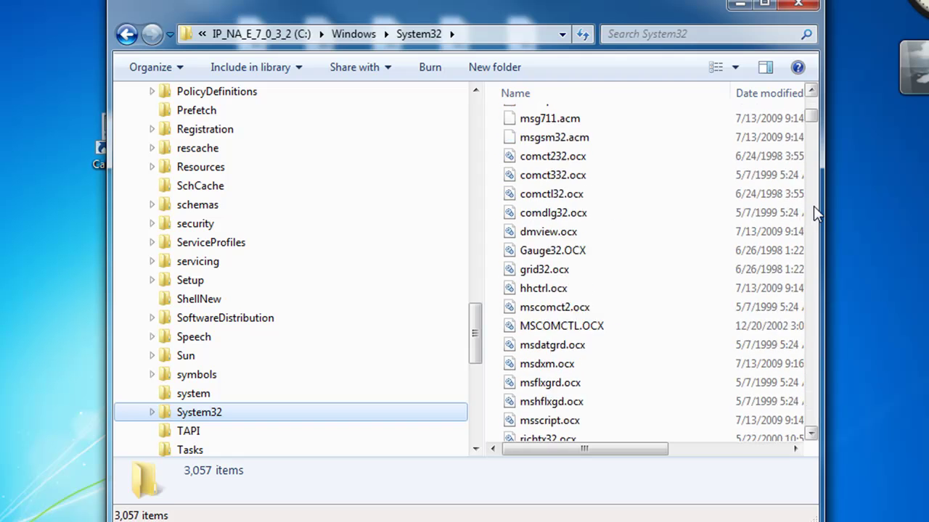
{"action": "left_click", "coordinate": [812, 101]}
{"action": "left_click_drag", "start_coordinate": [813, 110], "coordinate": [814, 116]}
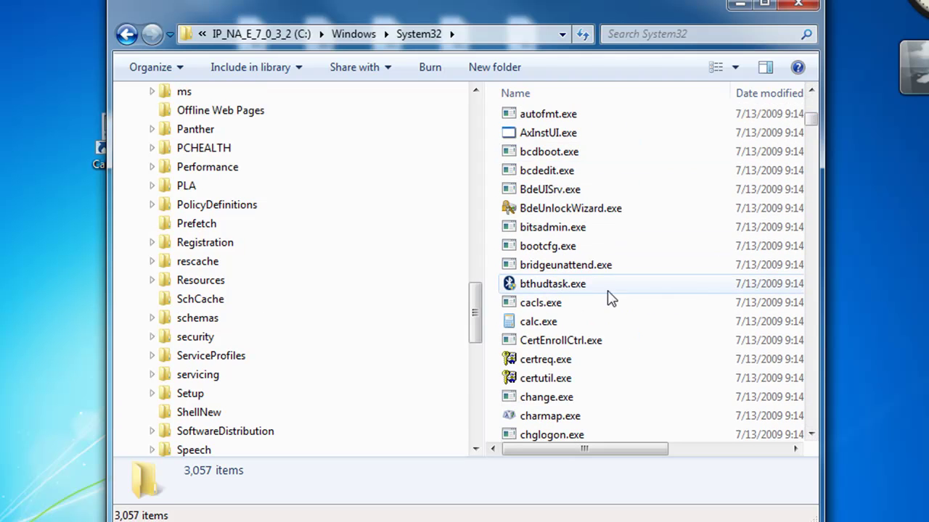
{"action": "mouse_move", "coordinate": [543, 328]}
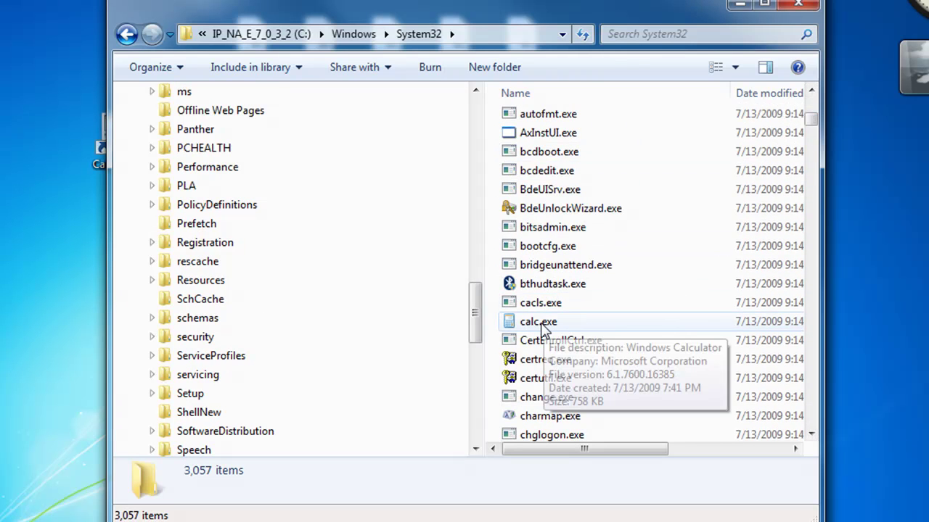
{"action": "double_click", "coordinate": [538, 327]}
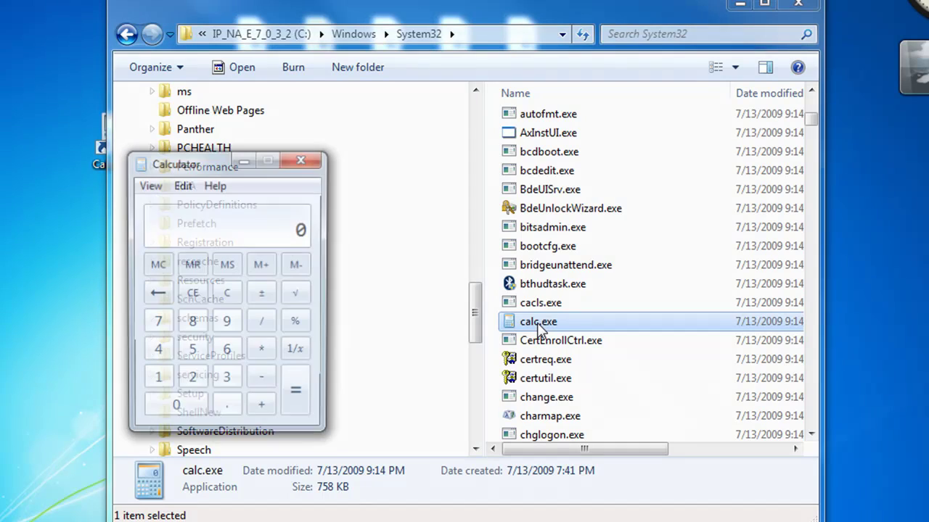